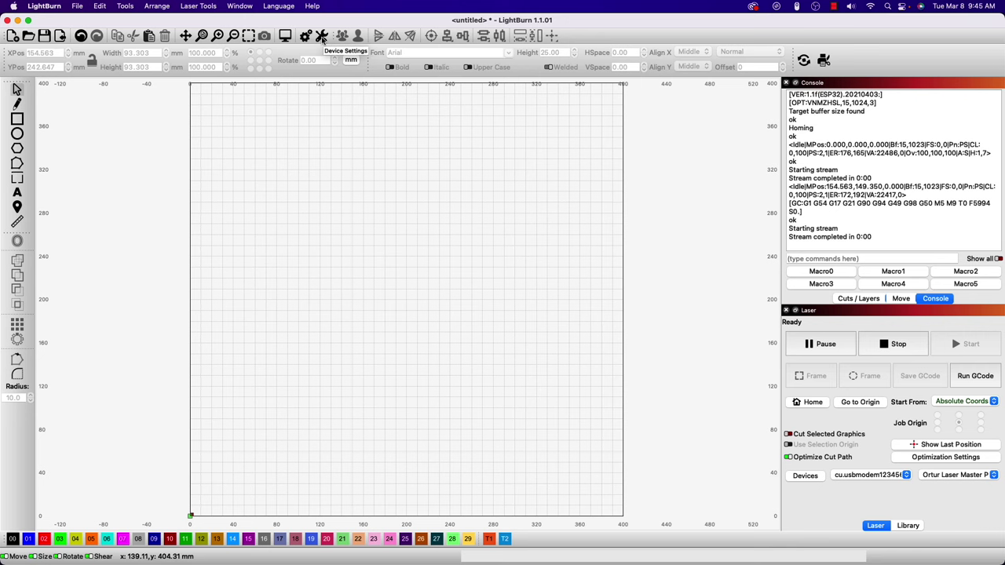
In Device Settings, enable 'Enable laser fire button' and 'Laser on when framing', then save
click(321, 37)
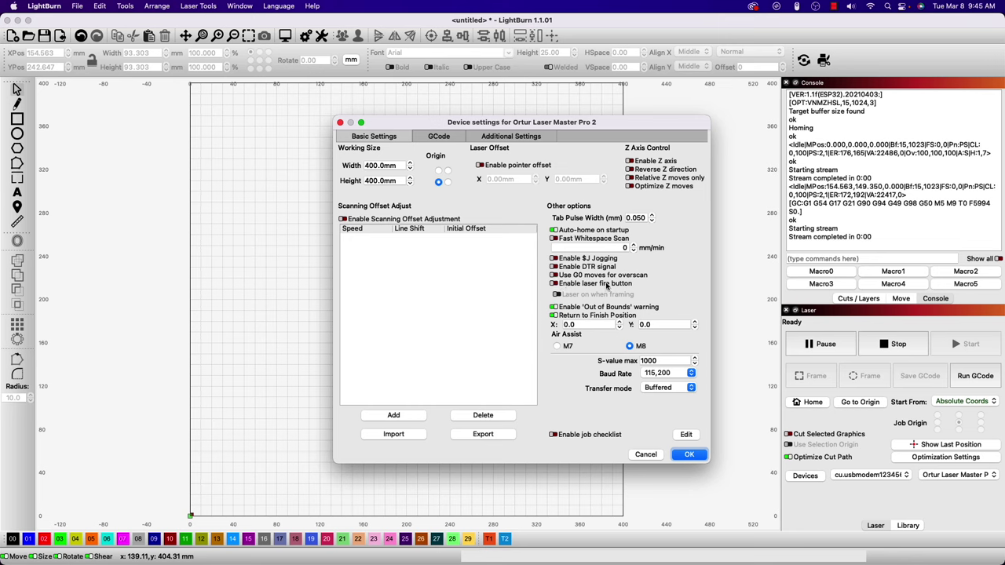
click(554, 284)
click(559, 297)
click(700, 458)
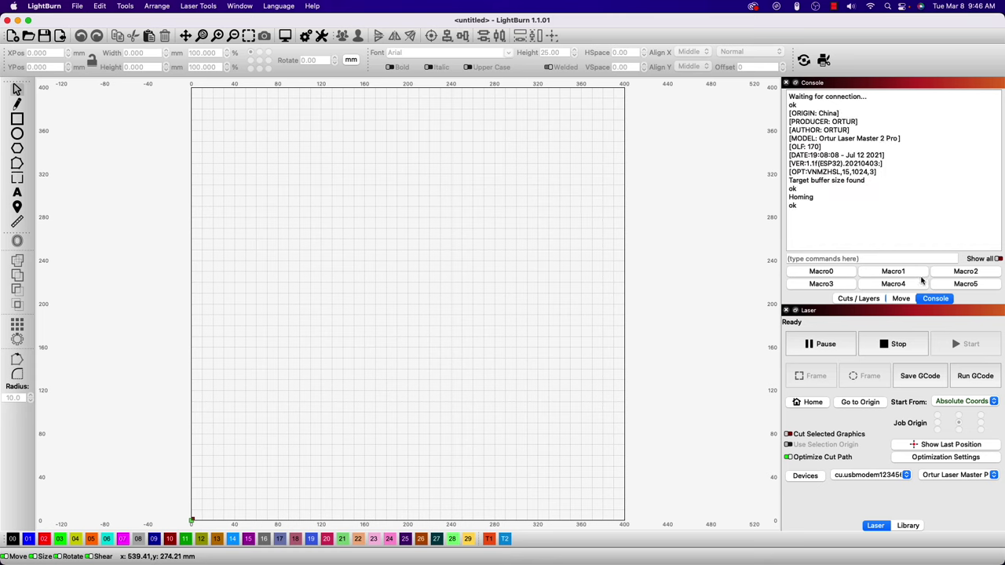
Test-fire the laser at 1% power from the Move panel, then stop firing
click(901, 299)
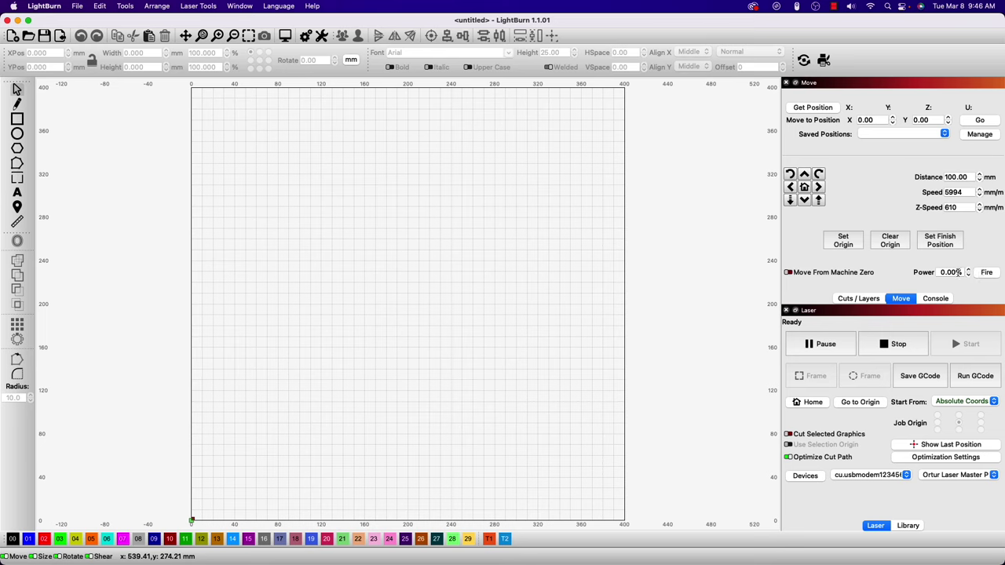
click(941, 272)
text(1)
click(995, 274)
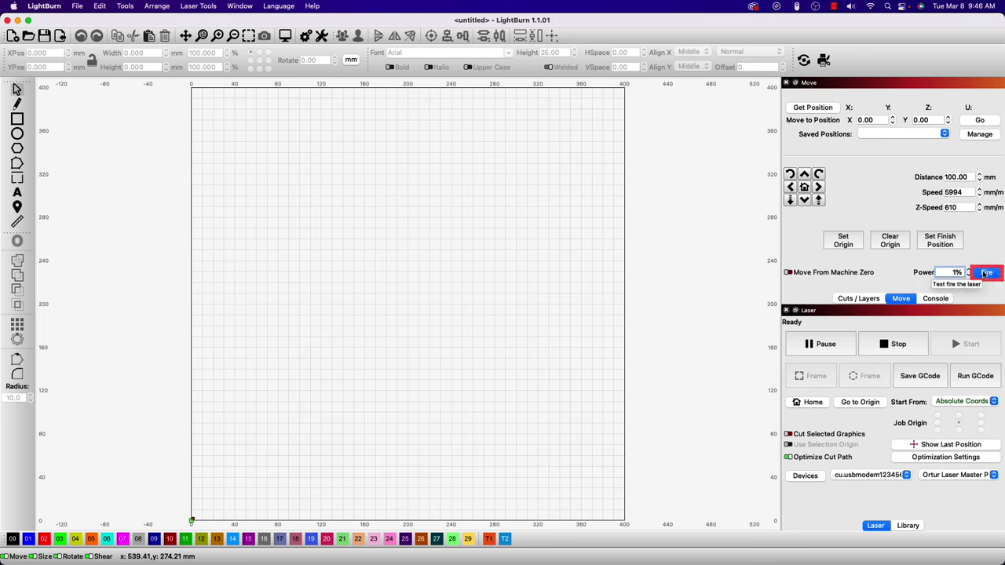
click(985, 273)
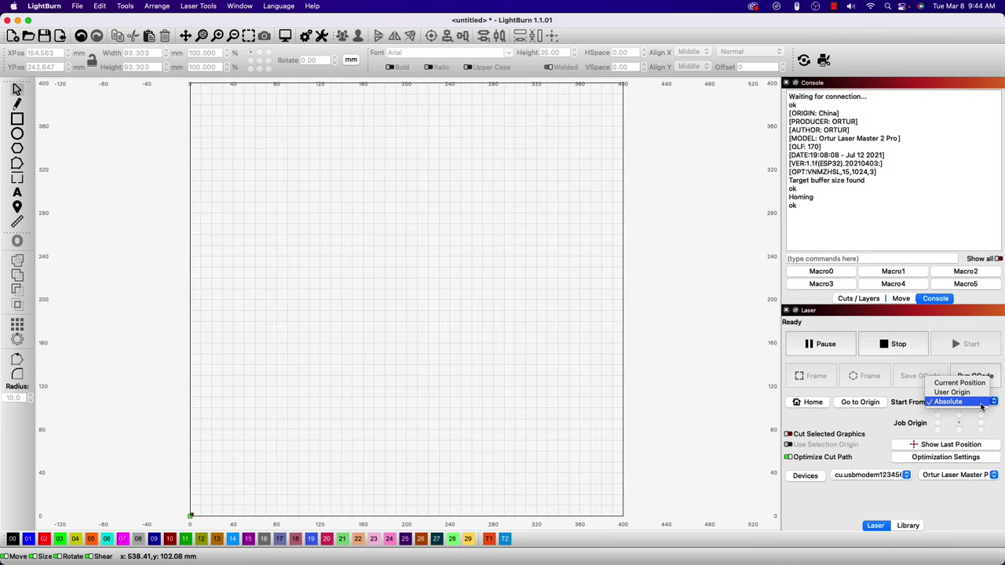
Keep Absolute Coords as the Start From mode
click(980, 402)
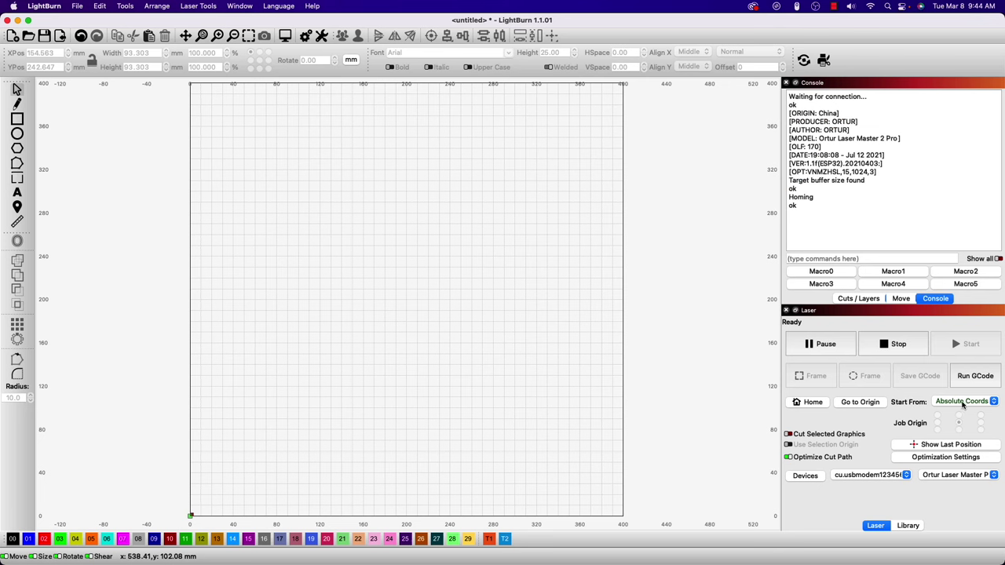
Open the Start From list of job start modes
click(993, 403)
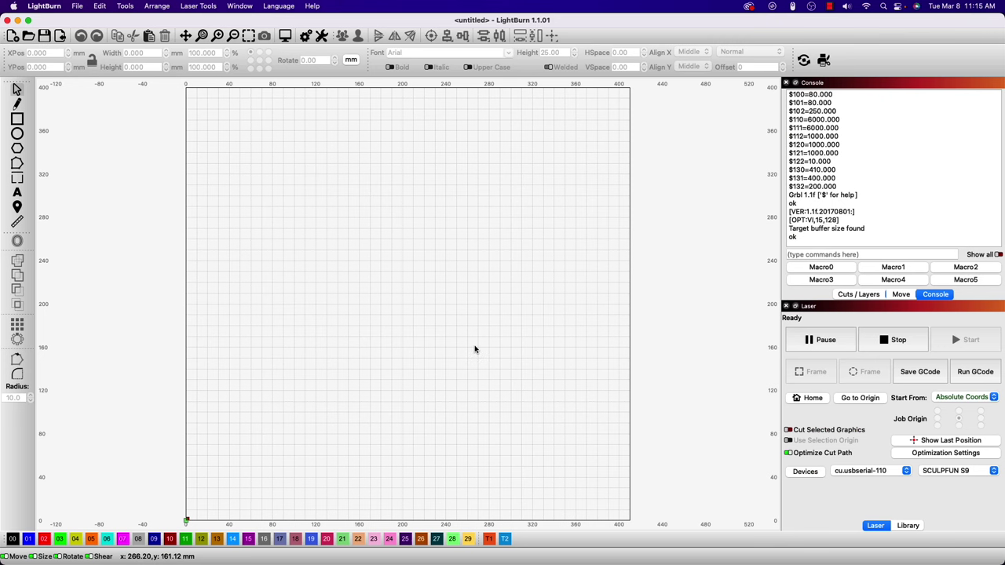
Reopen the Start From list and keep Absolute as the start mode
click(994, 398)
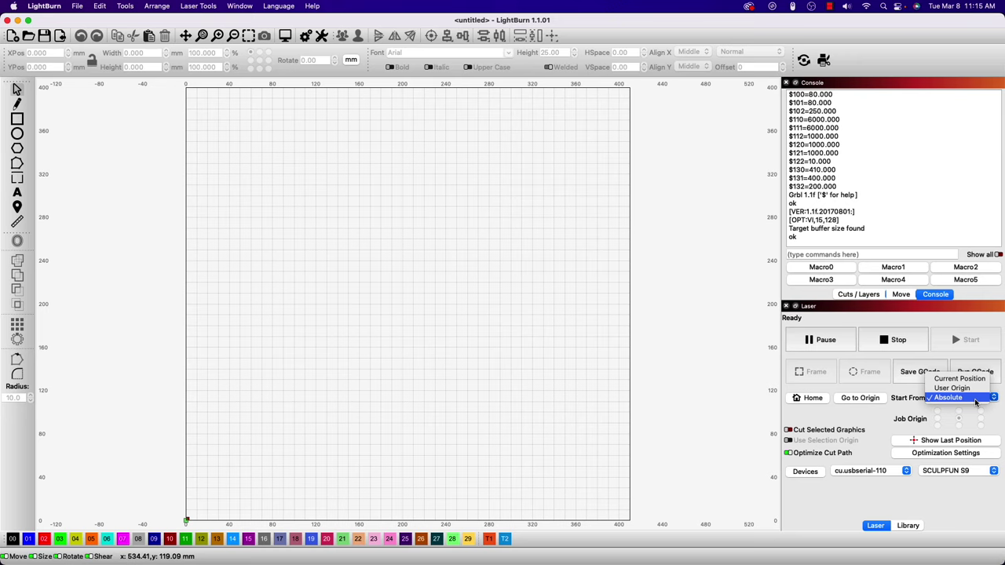
click(975, 400)
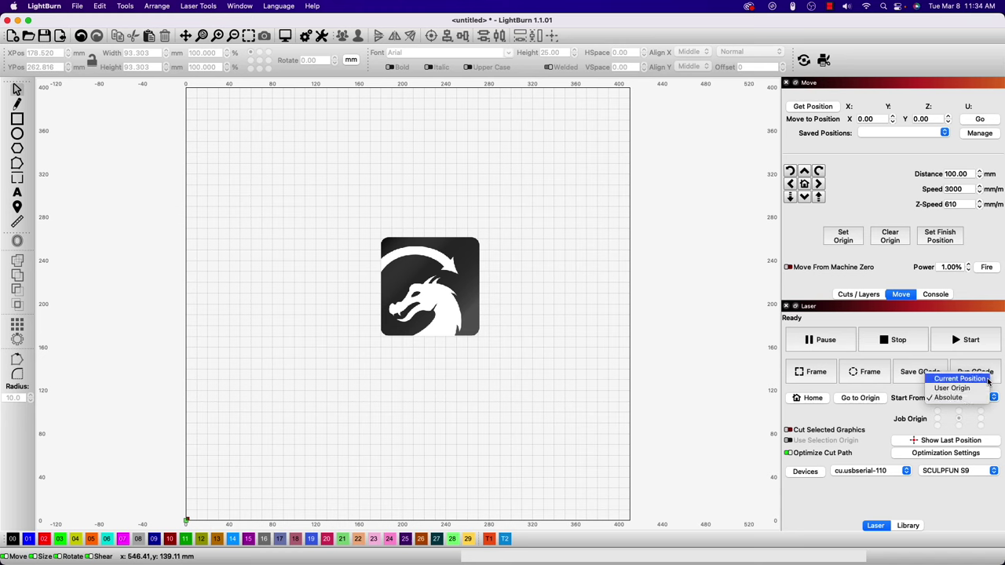
Start jobs from Current Position, trying top-left and bottom-left origins before settling on centre
click(959, 378)
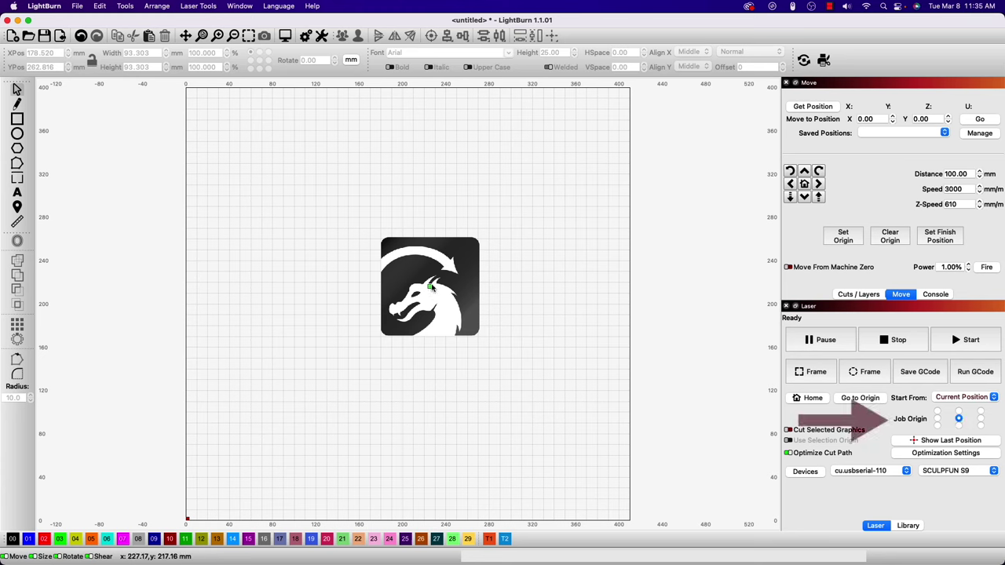
click(937, 412)
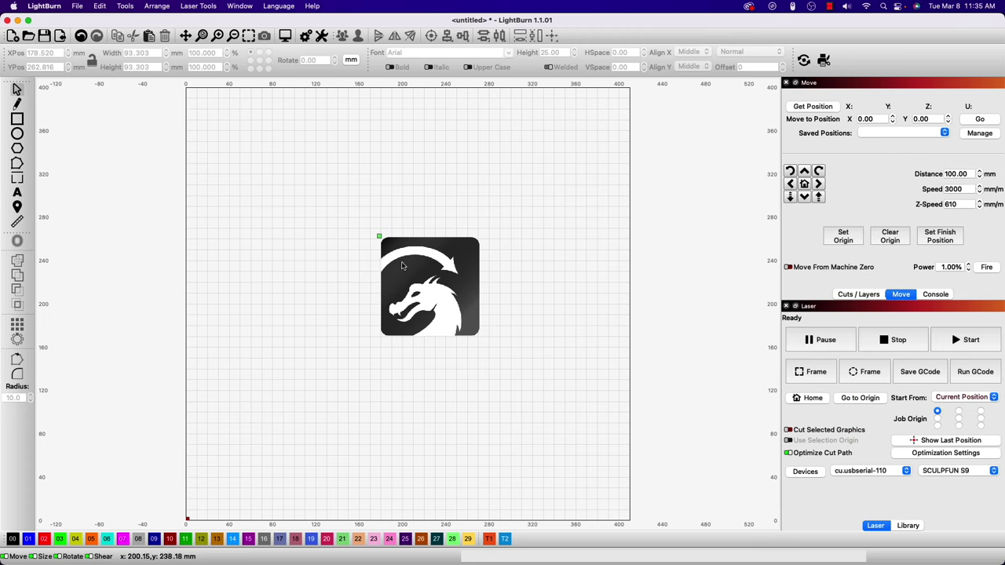
click(937, 425)
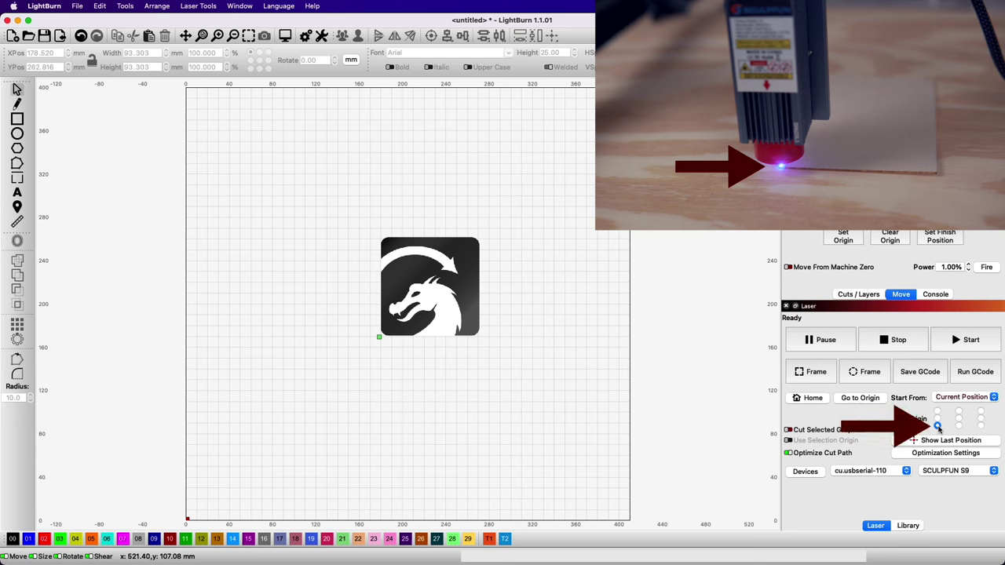
click(959, 418)
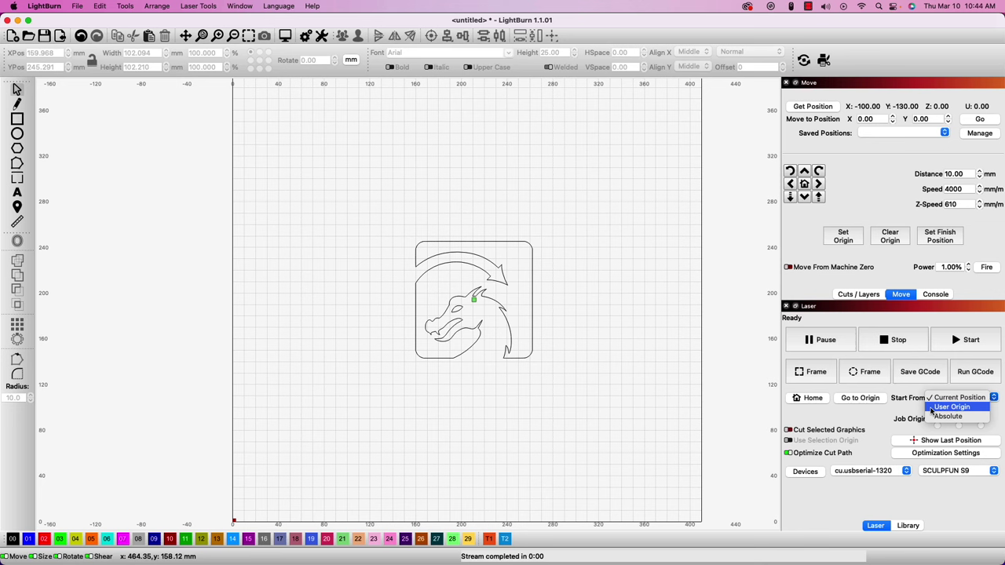
Choose User Origin as the Start From mode
click(932, 409)
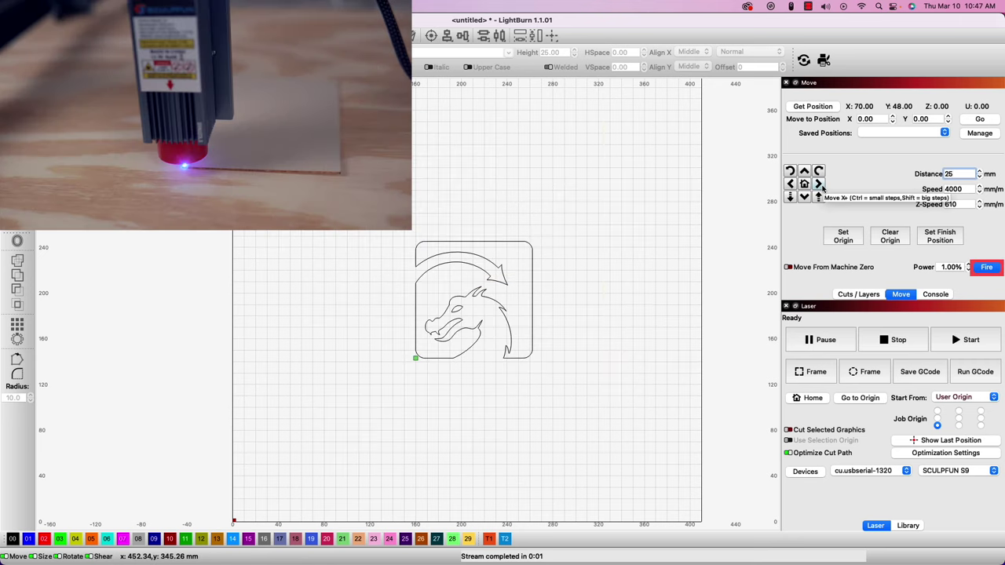
Jog the head 50 mm in X and 75 mm in Y, then anchor the job at centre
click(819, 185)
click(819, 185)
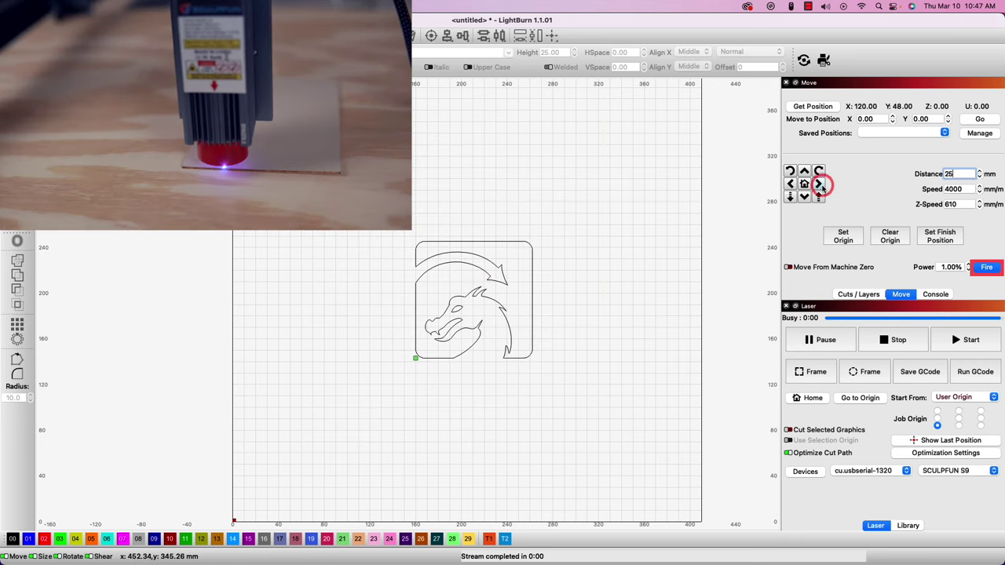
click(809, 173)
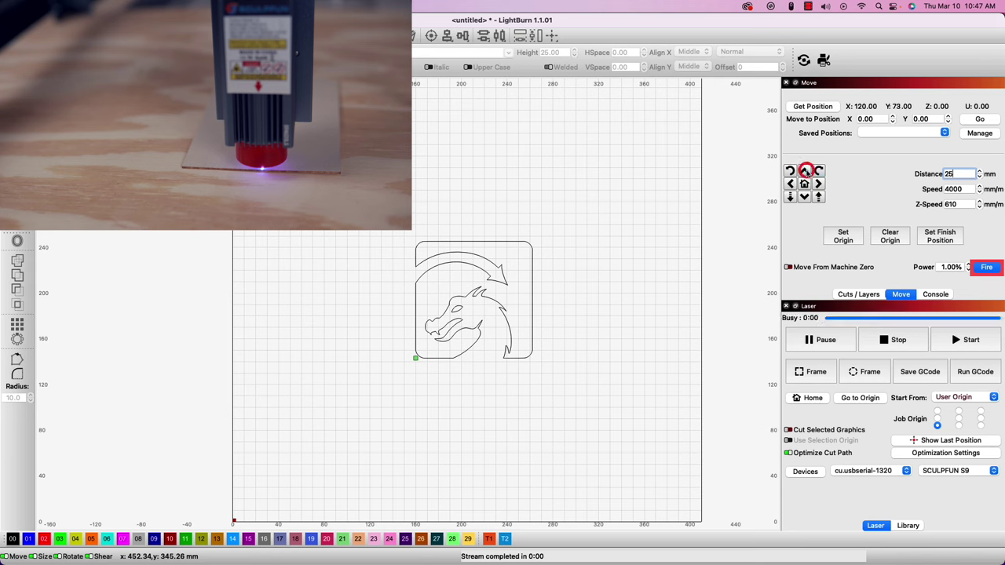
click(807, 173)
click(806, 174)
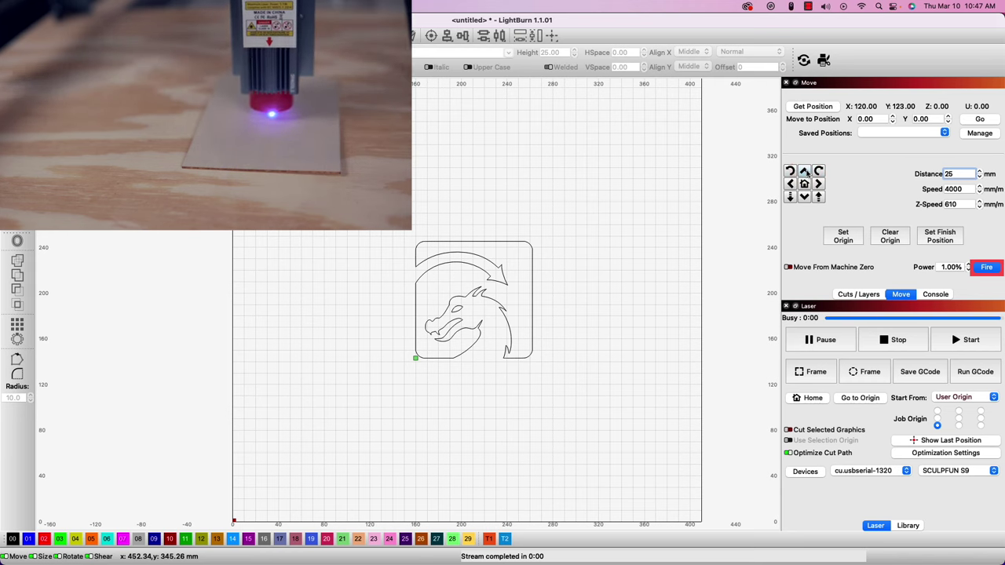
click(959, 419)
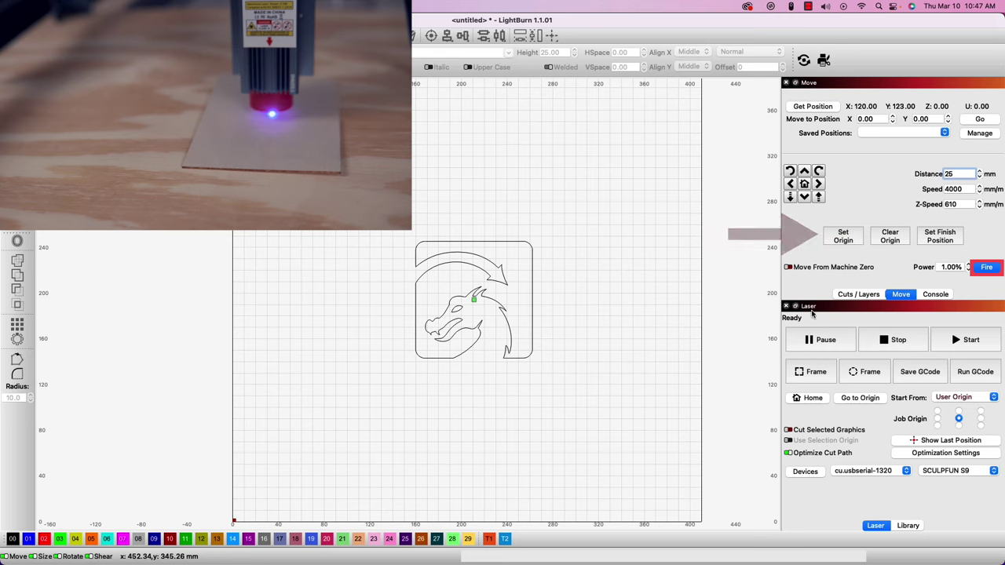
Jog the laser head 75 mm left and set the Job Origin to centre
click(790, 185)
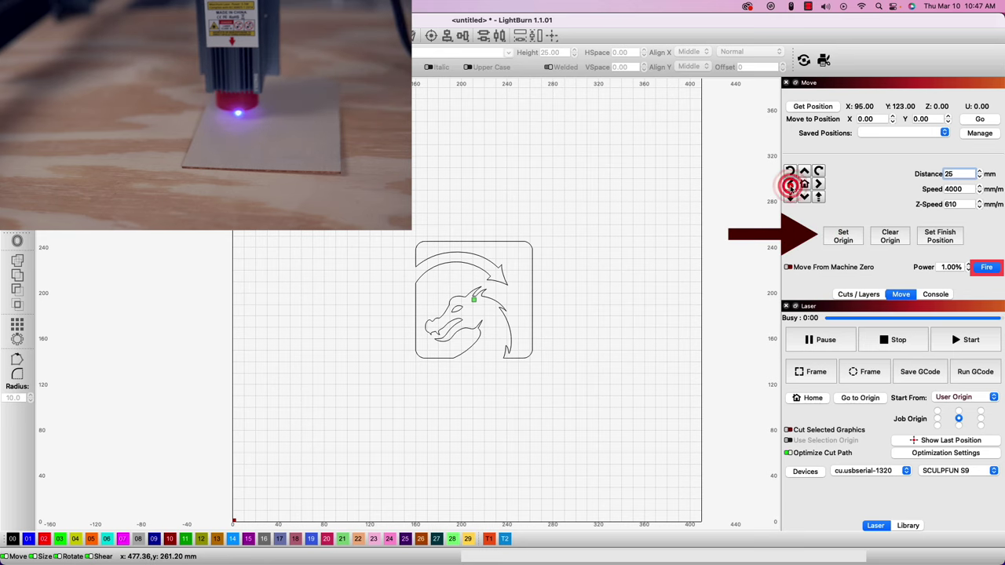
click(789, 184)
click(790, 184)
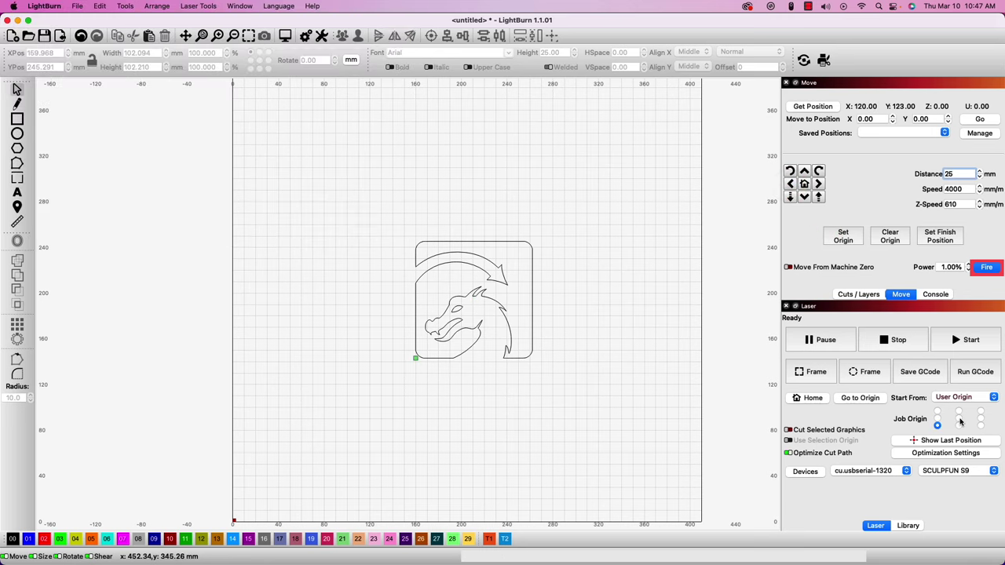
click(958, 419)
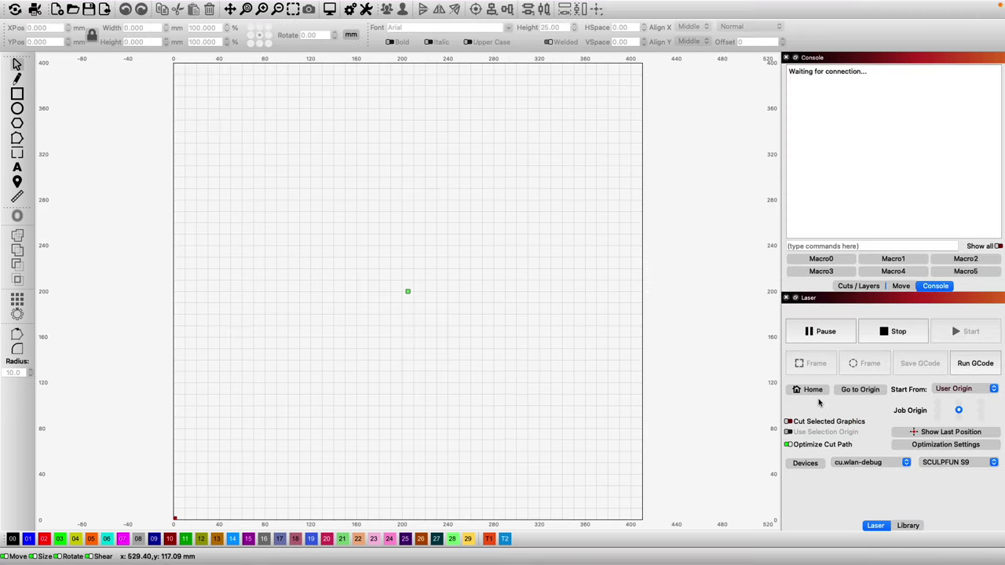
Anchor the job at top-left, jog the head 75 mm down, then return to the user origin
click(938, 403)
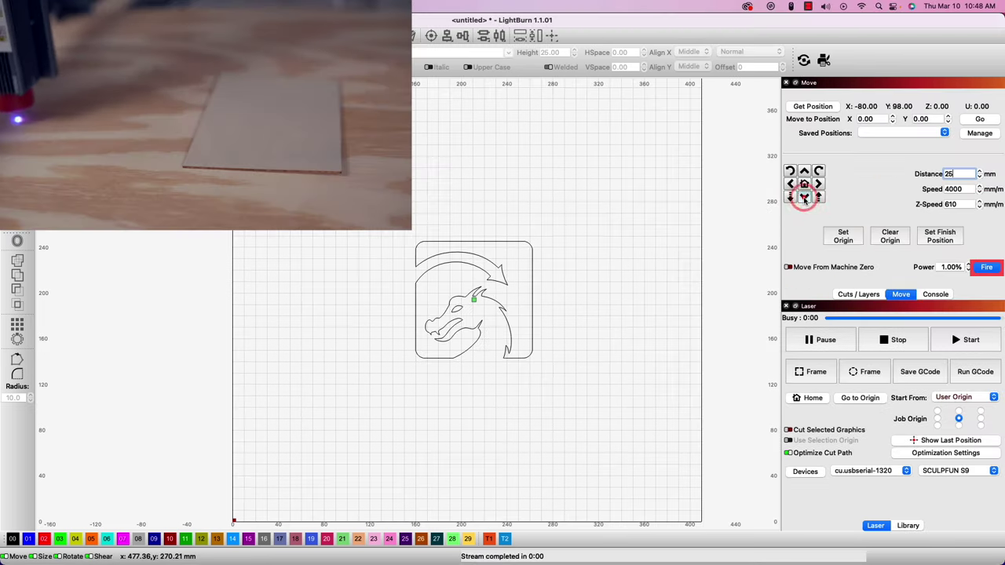
click(804, 198)
click(804, 198)
click(804, 198)
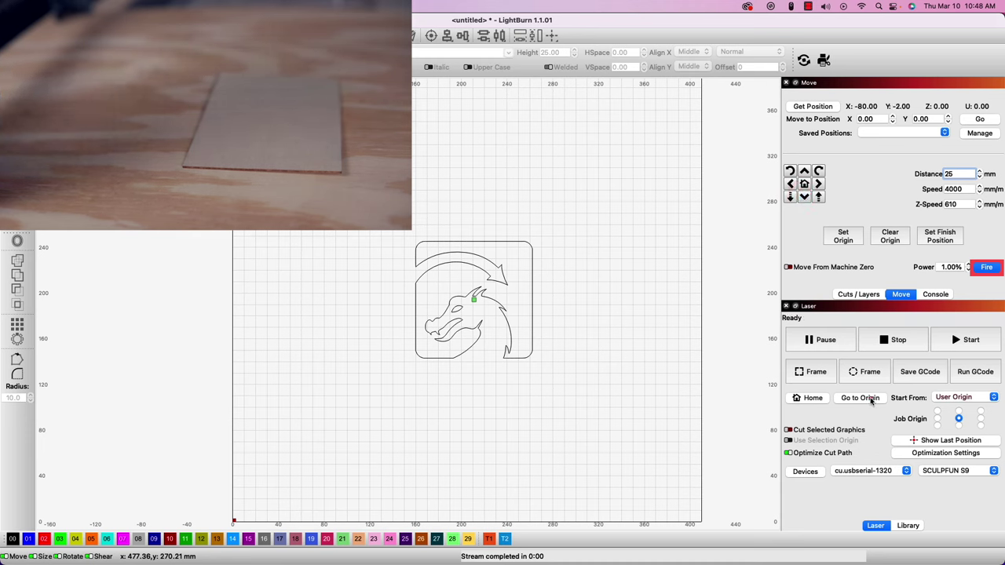
click(871, 401)
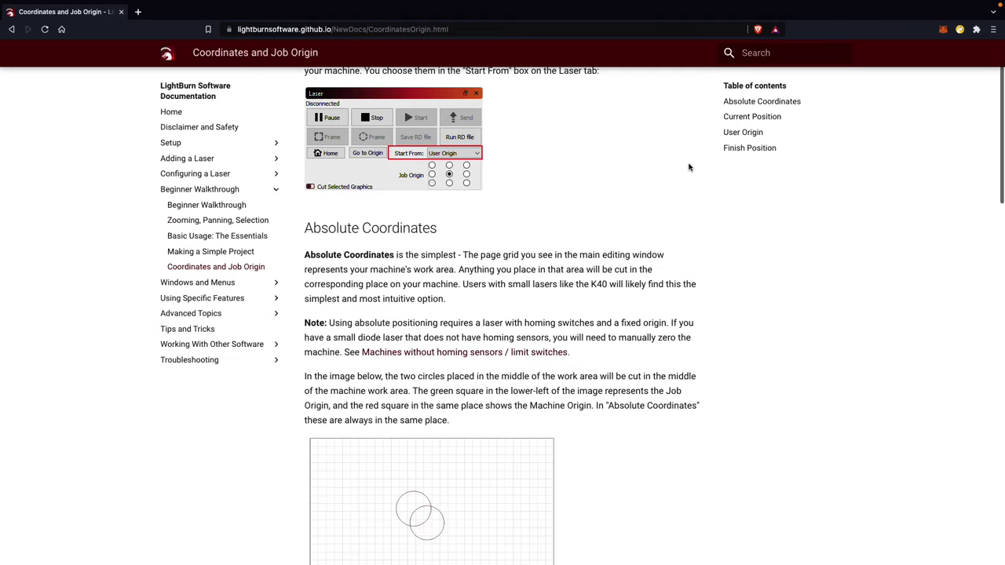
Show the LightBurn Software channel's full 'LightBurn Tutorials' playlist of 48 videos on YouTube
scroll(689, 166, down, 4)
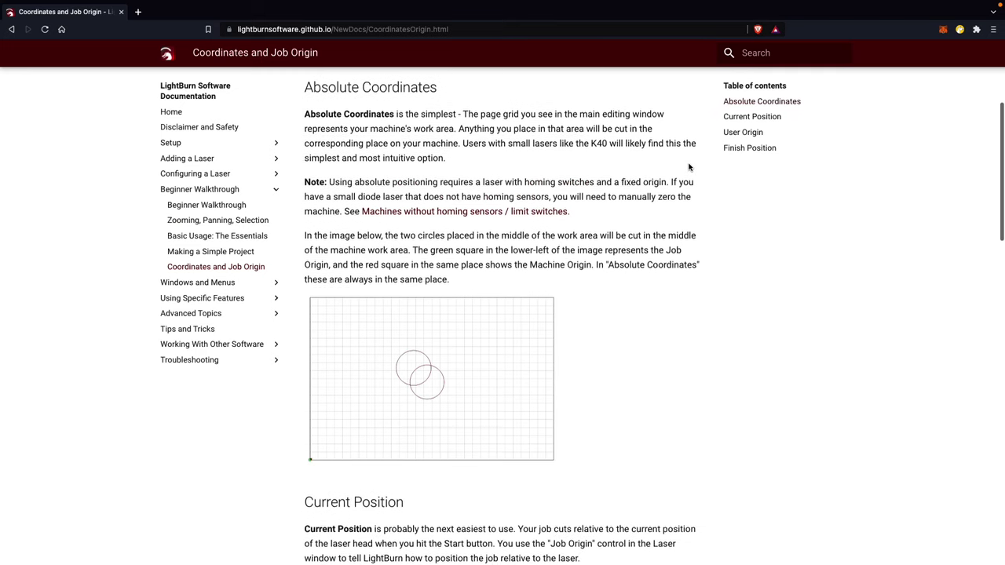
scroll(688, 169, down, 1)
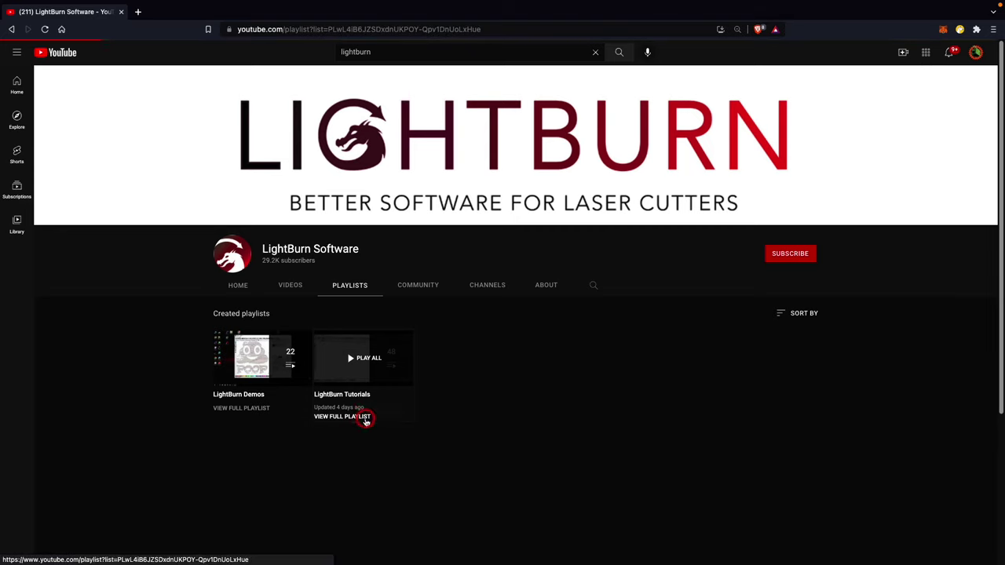
click(365, 418)
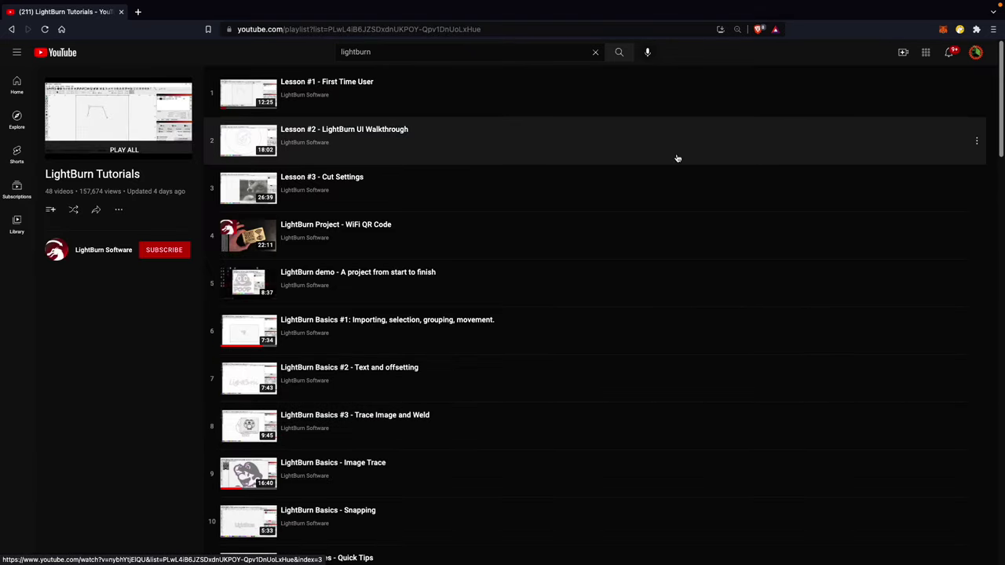
scroll(716, 117, down, 1)
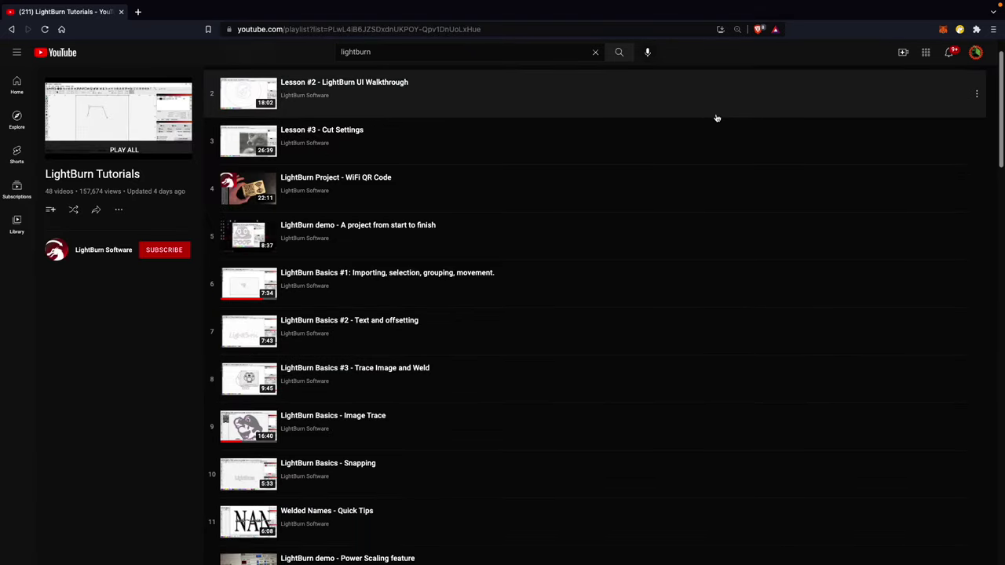